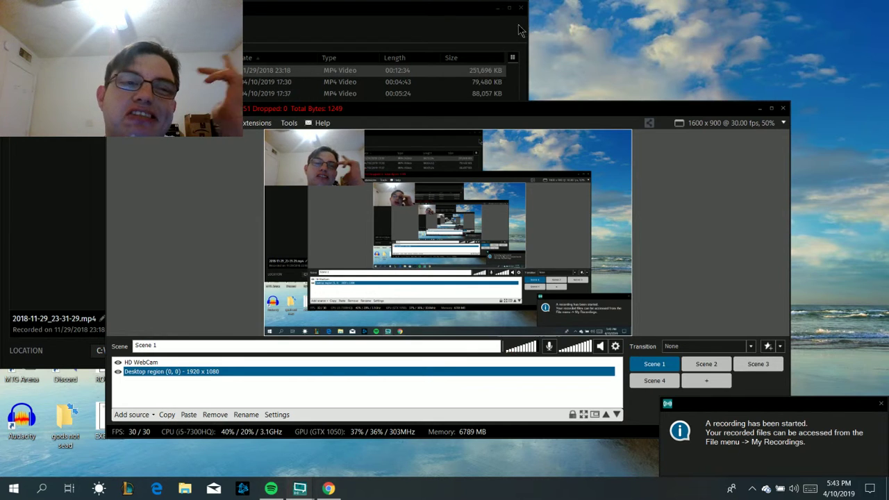
Close the My Recordings list window to reveal the desktop icons
click(519, 29)
click(521, 7)
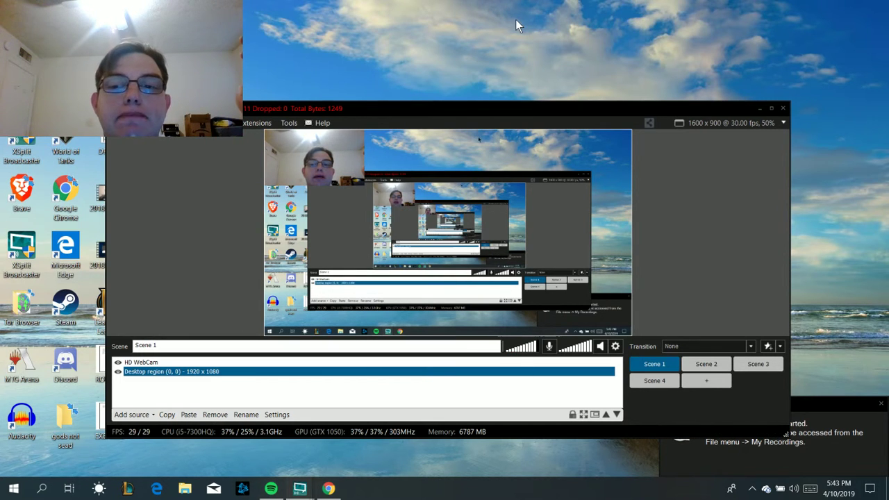
Bring up the desktop context menu's View options showing medium icon size
right_click(515, 19)
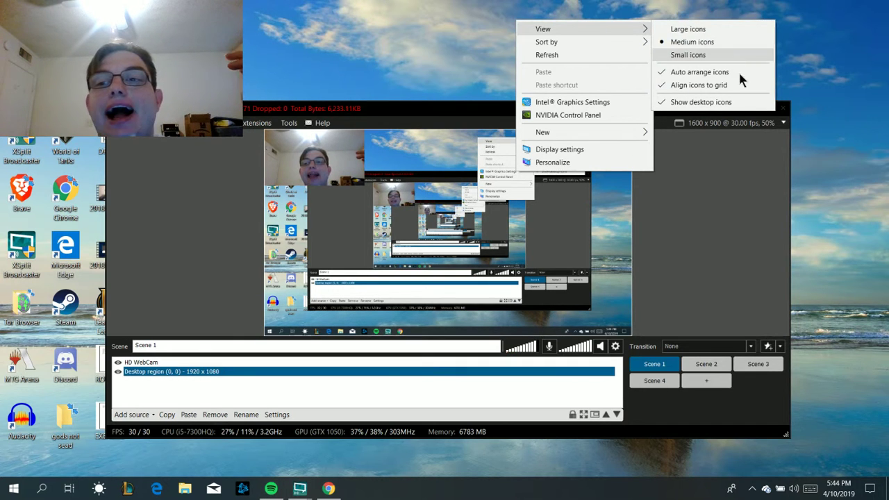
mouse_move(583, 28)
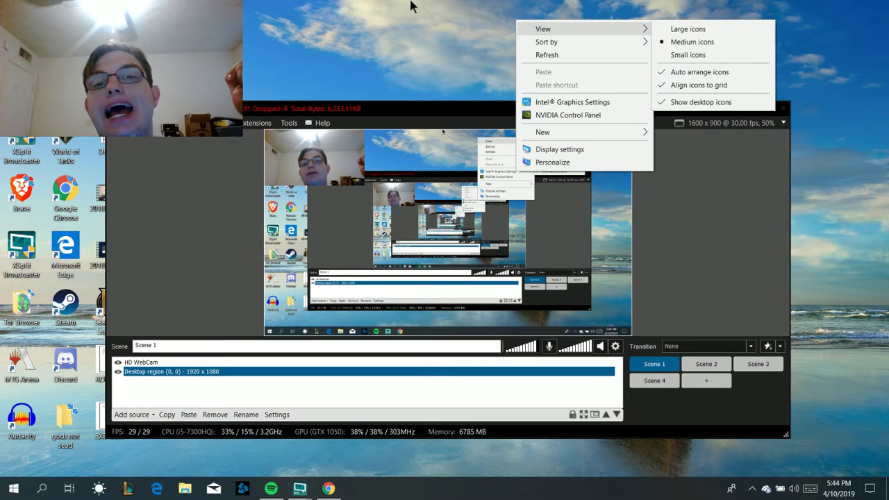
Dismiss the desktop menu unchanged and open XSplit's Record dropdown with its pause option
click(424, 18)
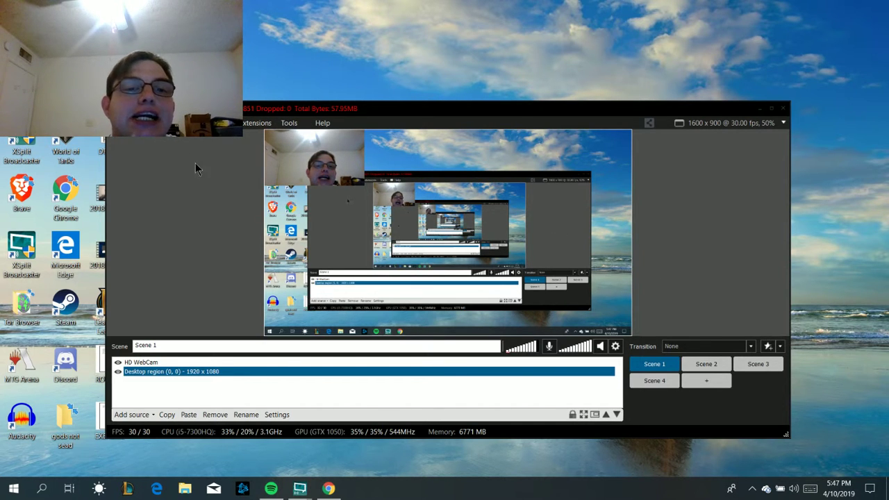
click(209, 122)
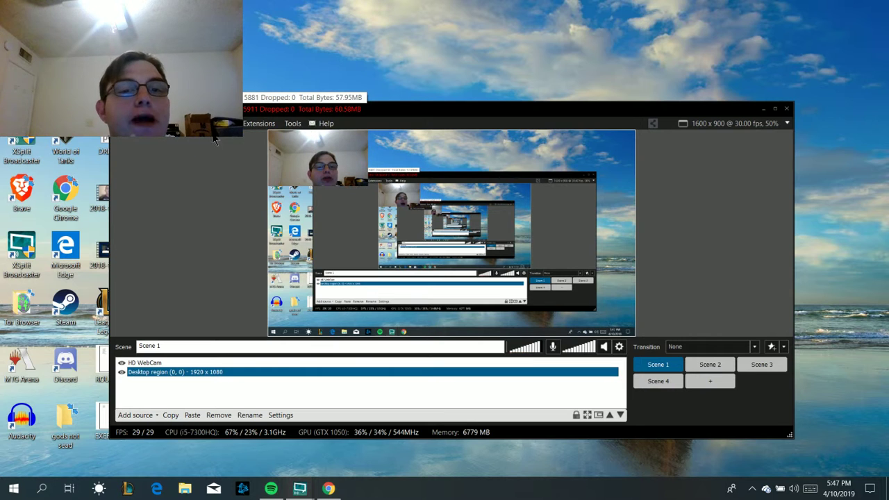